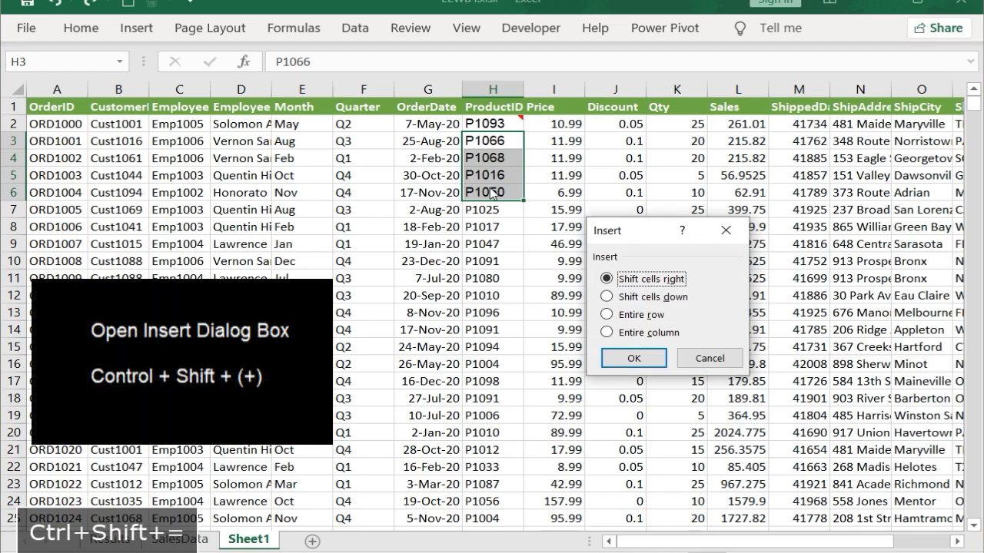
# Insert blank cells at H3:H6 by shifting the existing cells right, and delete those blank cells again
pyautogui.click(633, 358)
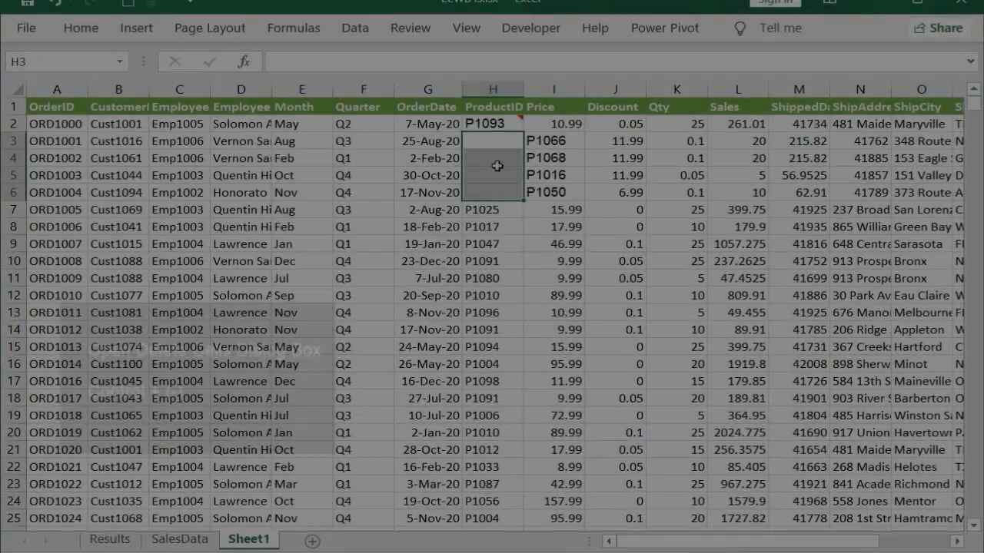
pyautogui.hotkey('ctrl', '-')
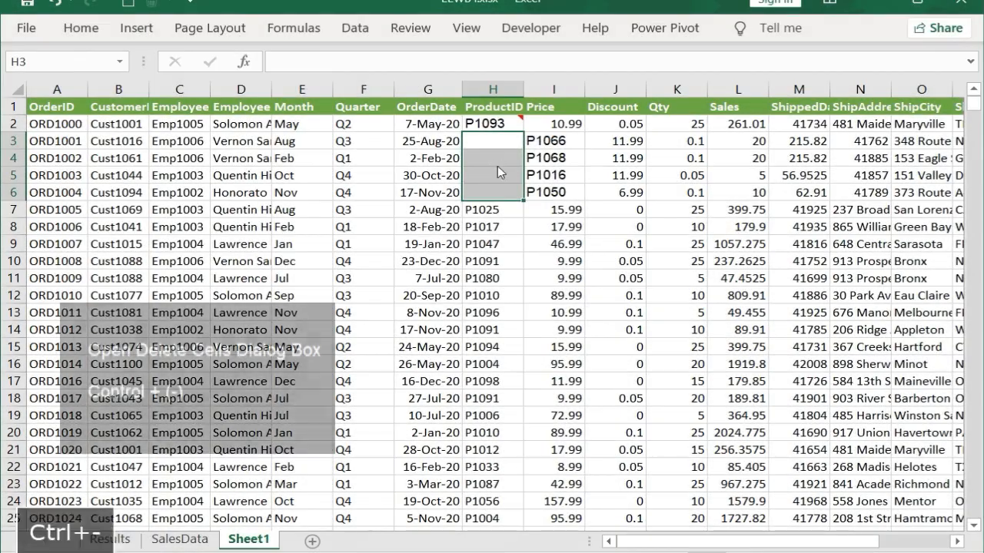
pyautogui.click(633, 359)
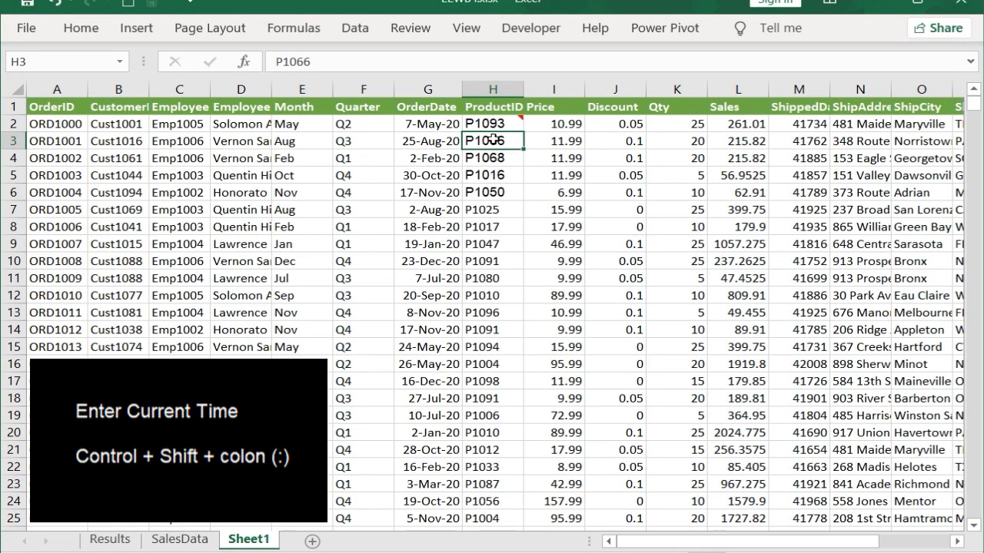
# Enter the current time in H3 and the current date in H4
pyautogui.hotkey('ctrl', 'shift', ';')
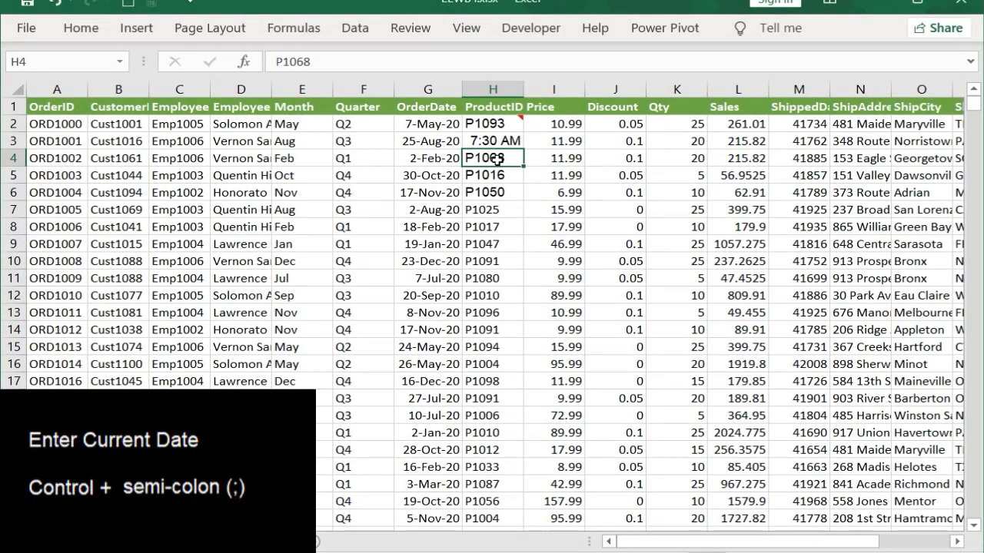
pyautogui.hotkey('ctrl', ';')
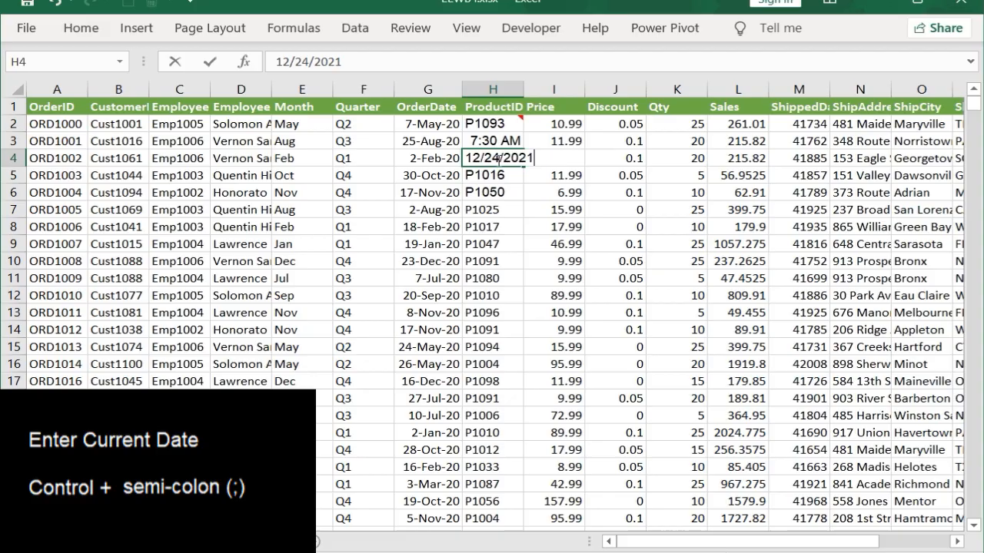
pyautogui.press('Return')
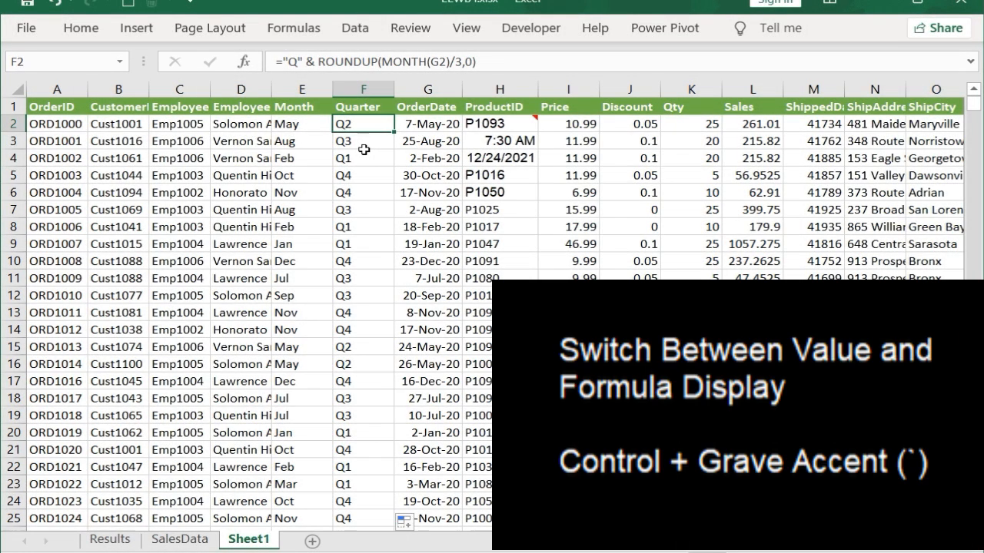
# Switch the worksheet display between cell values and formulas
pyautogui.hotkey('ctrl', '`')
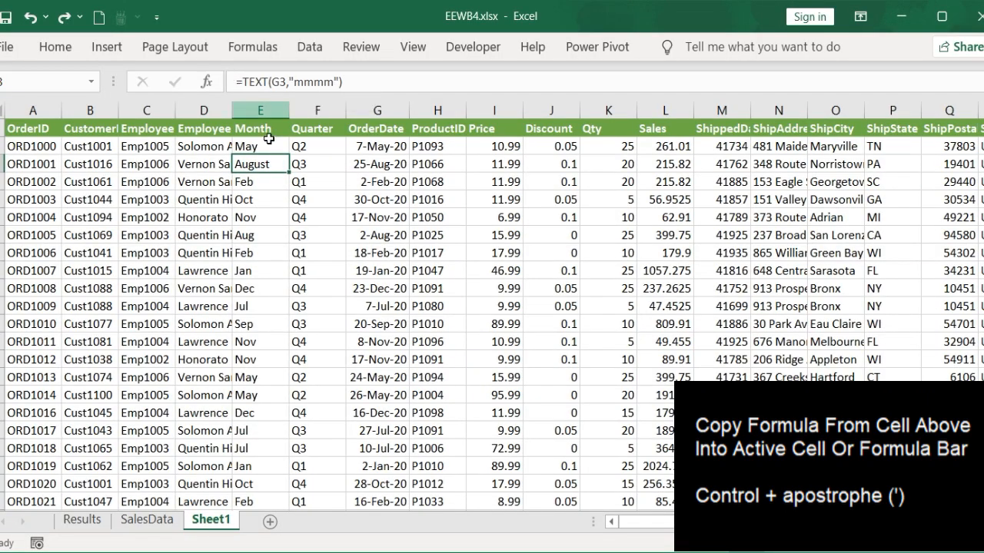
# Copy the formula =TEXT(G3,"mmmm") from the cell above into Month cell E4 without adjusting its reference
pyautogui.click(256, 181)
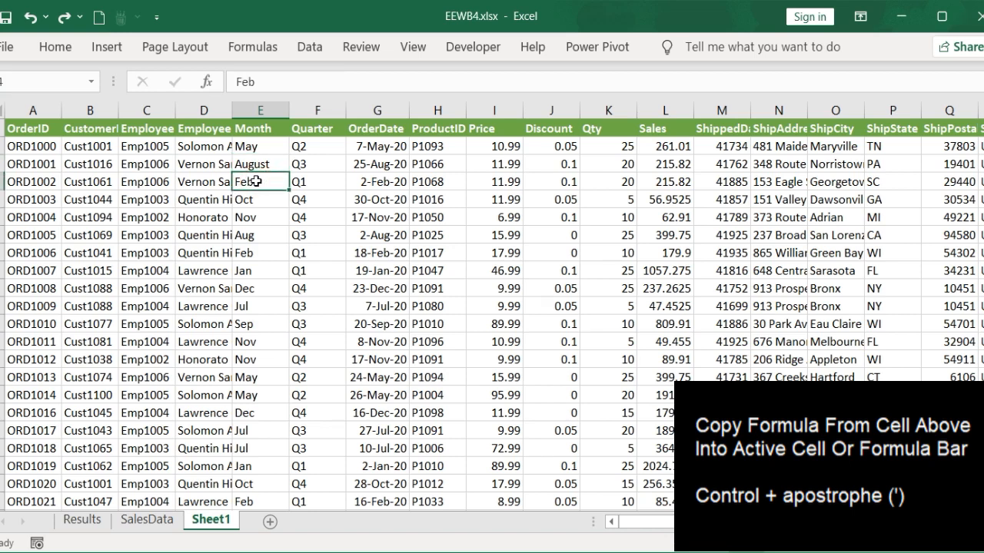
pyautogui.hotkey('ctrl', "'")
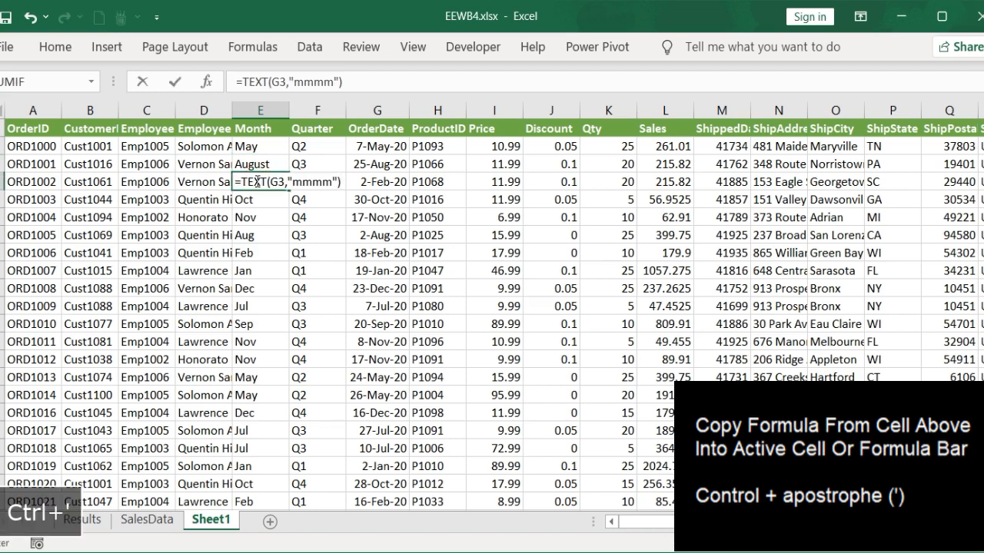
pyautogui.press('Return')
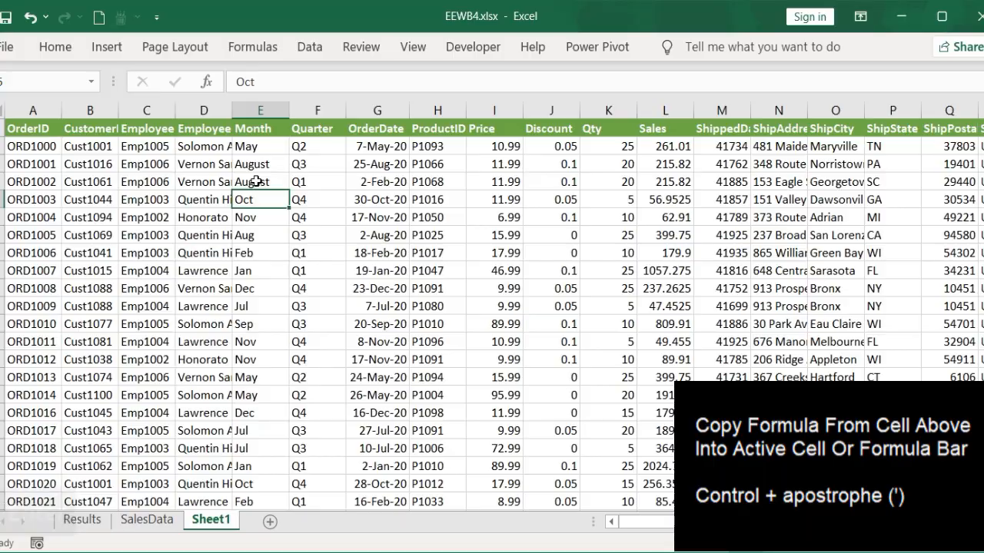
pyautogui.click(256, 182)
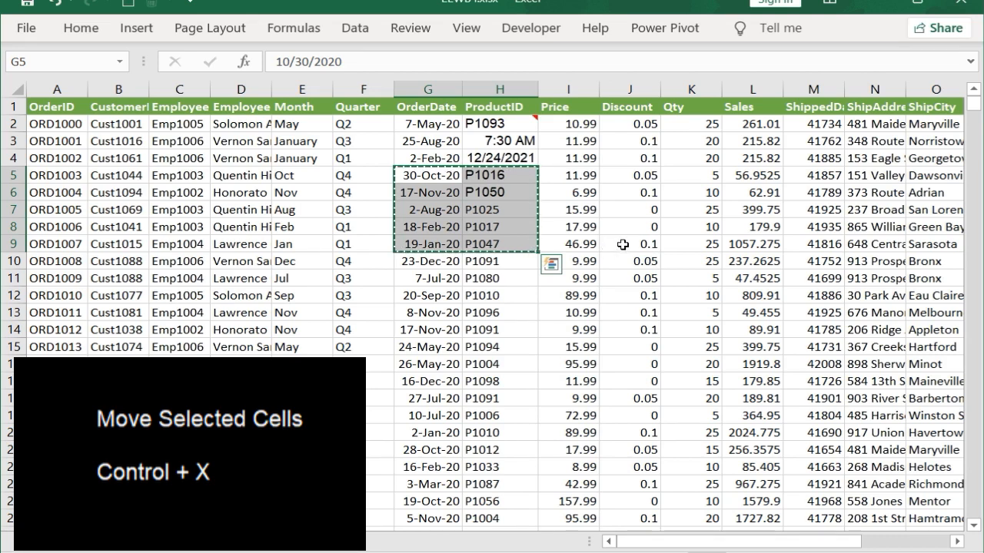
# Move the cut cells G5:H9 to J9 and widen column J to fit its dates
pyautogui.click(623, 244)
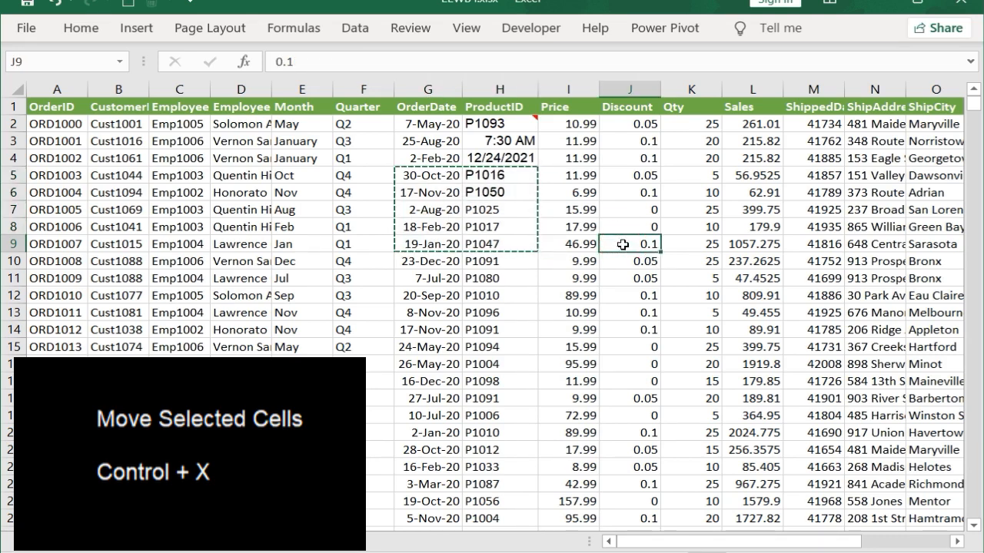
pyautogui.hotkey('ctrl', 'v')
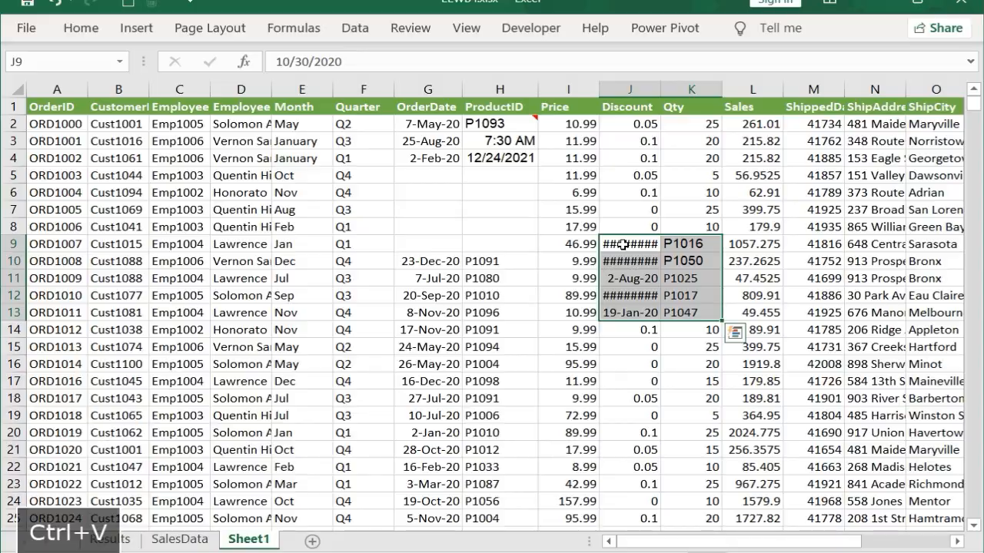
pyautogui.doubleClick(665, 90)
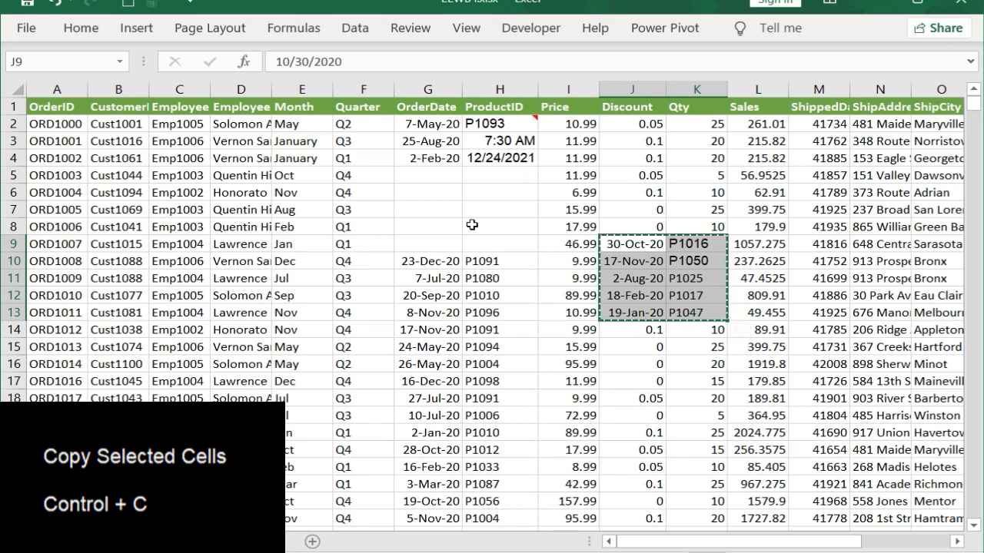
# Paste the copied cells J9:K13 into the blank OrderDate and ProductID cells starting at G5
pyautogui.click(403, 178)
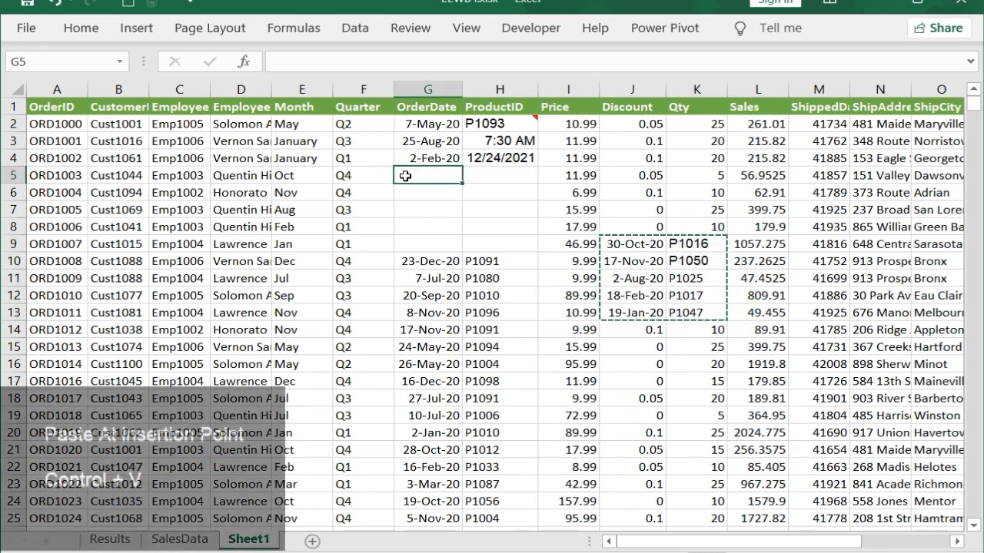
pyautogui.hotkey('ctrl', 'v')
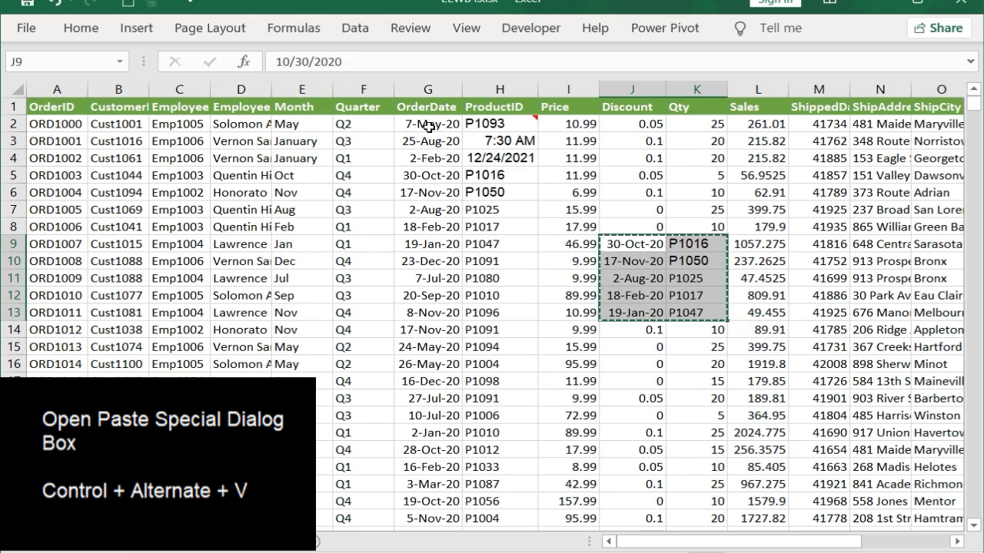
# Paste only the values of the copied cells J9:K13 at G2 using Paste Special
pyautogui.click(428, 123)
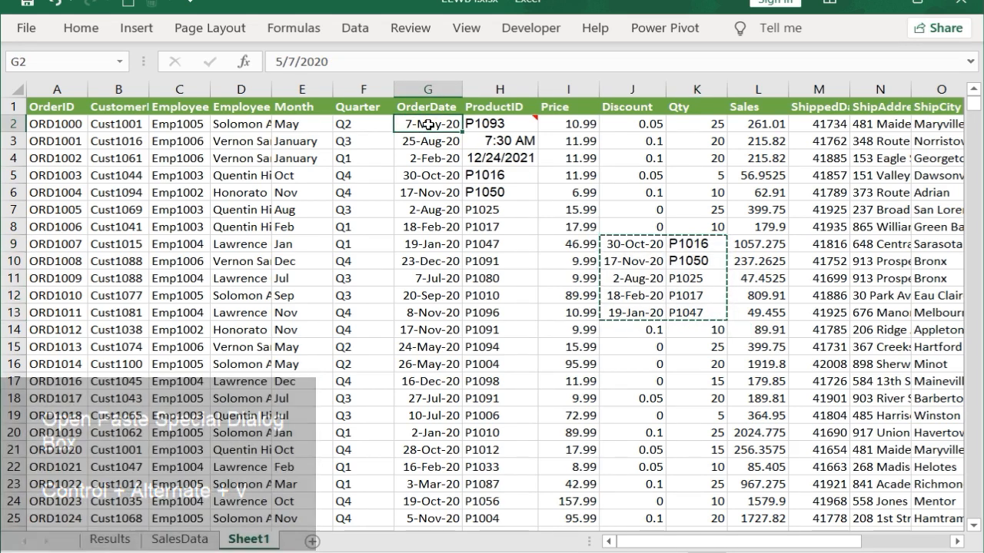
pyautogui.hotkey('ctrl', 'alt', 'v')
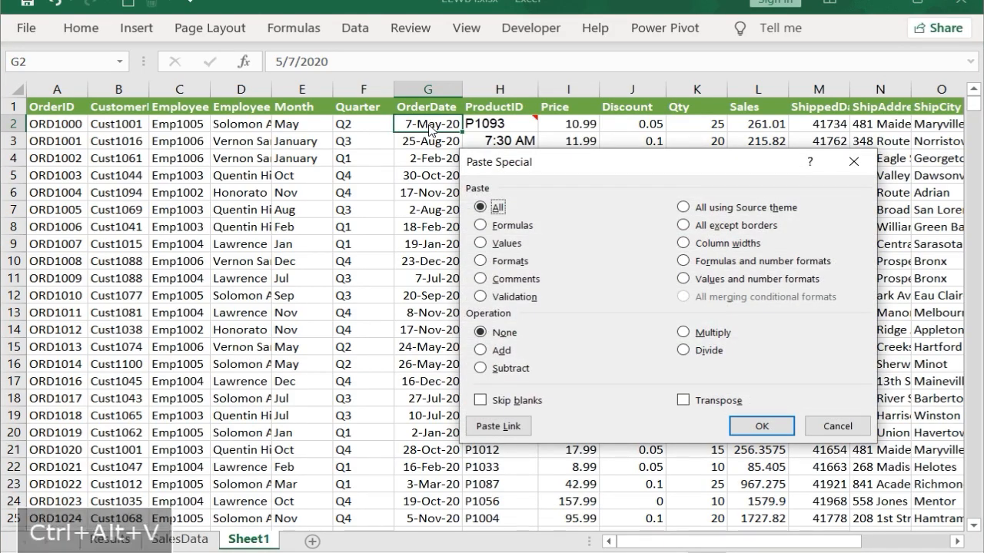
pyautogui.click(495, 248)
pyautogui.click(761, 428)
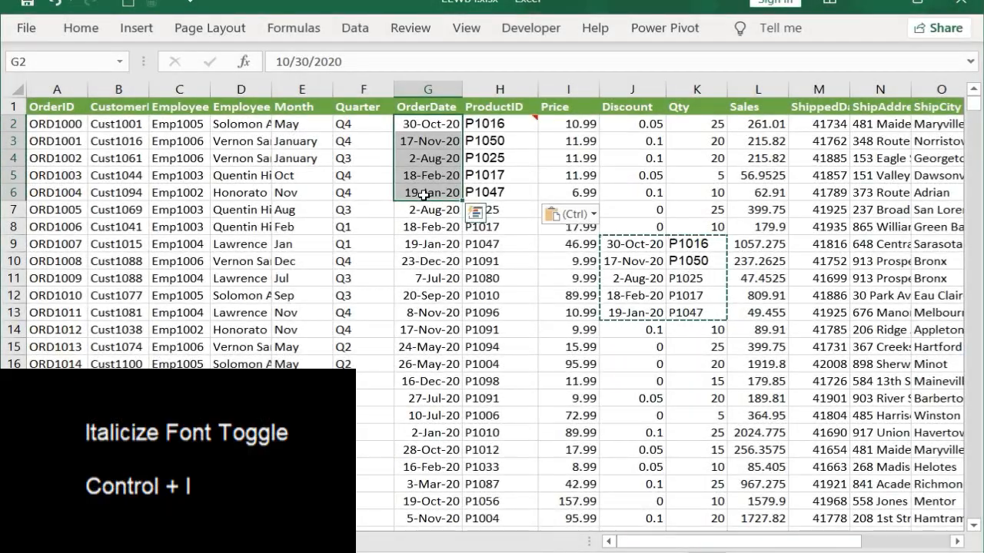
# Toggle italic, bold and underline font styles on the order dates in G2:G6
pyautogui.hotkey('ctrl', 'i')
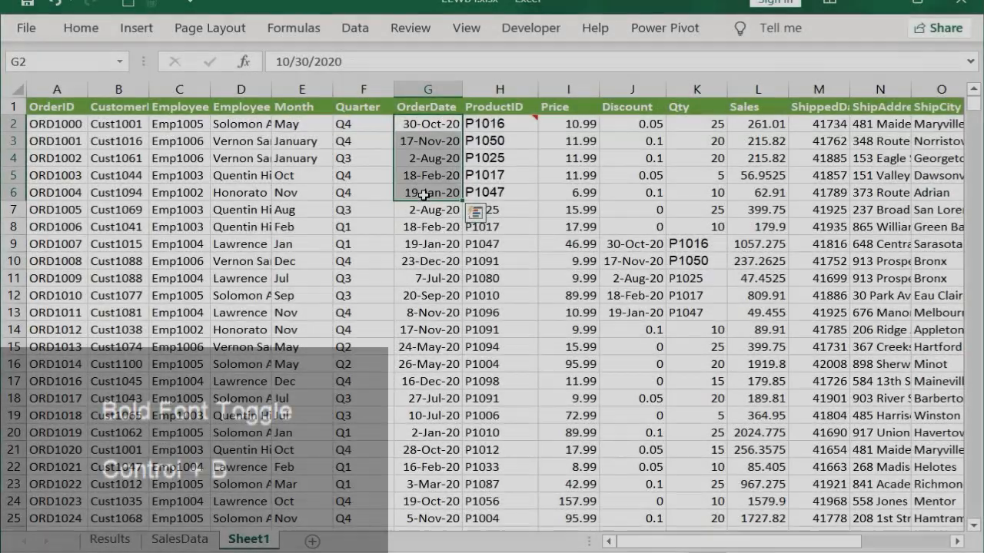
pyautogui.hotkey('ctrl', 'b')
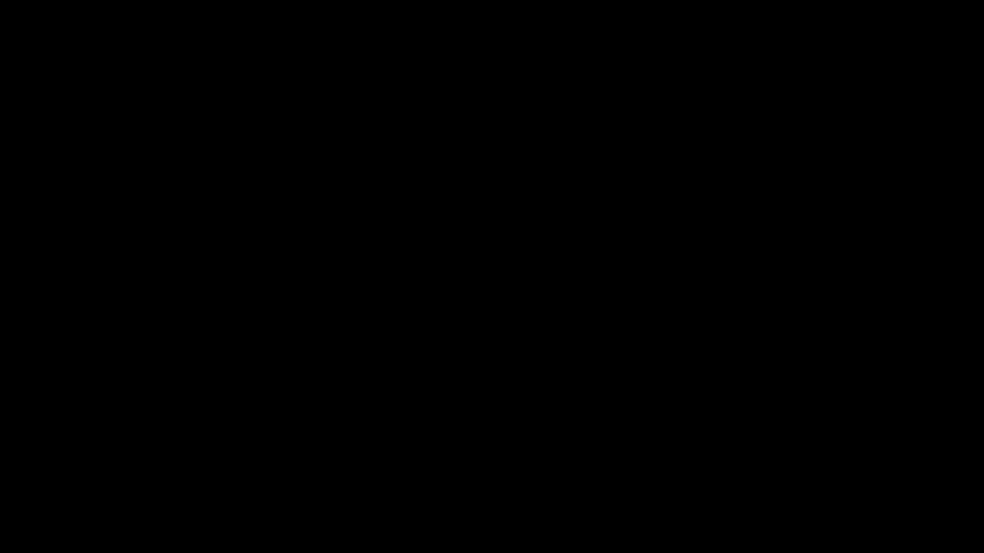
pyautogui.hotkey('ctrl', 'u')
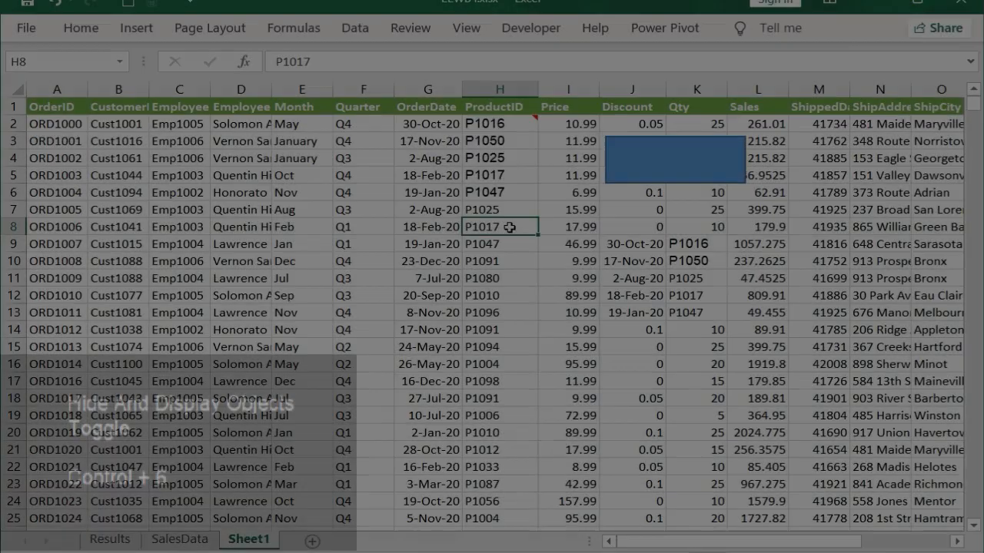
# Hide the blue rectangle object on the worksheet and display it again
pyautogui.hotkey('ctrl', '6')
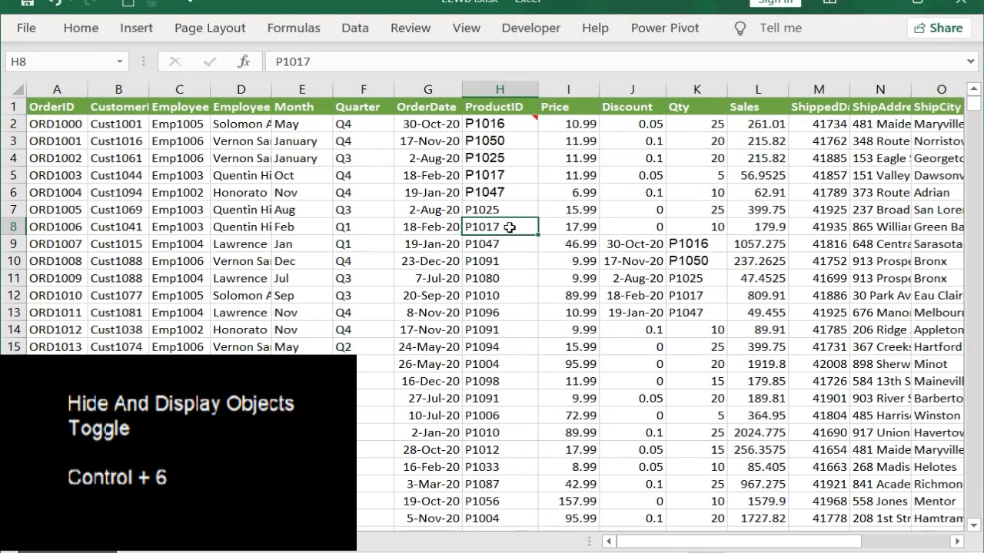
pyautogui.hotkey('ctrl', '6')
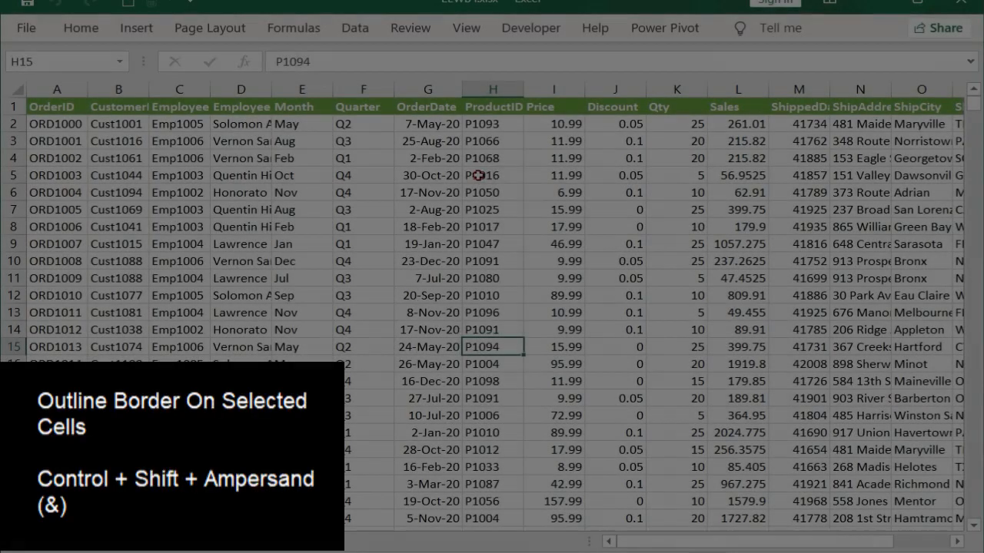
# Put an outline border around H5:J12 and remove it from the same cells
pyautogui.moveTo(476, 175); pyautogui.dragTo(631, 296)
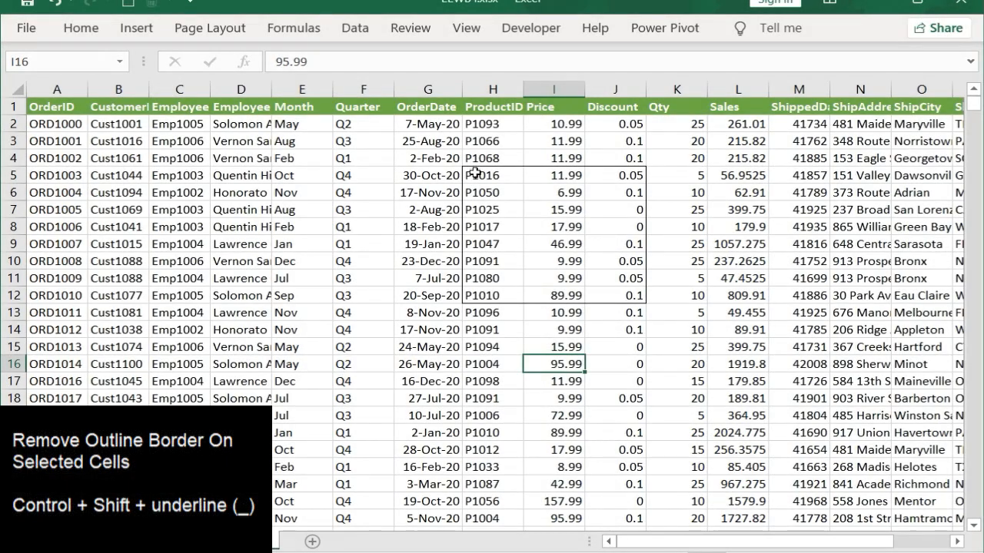
pyautogui.moveTo(475, 173); pyautogui.dragTo(615, 299)
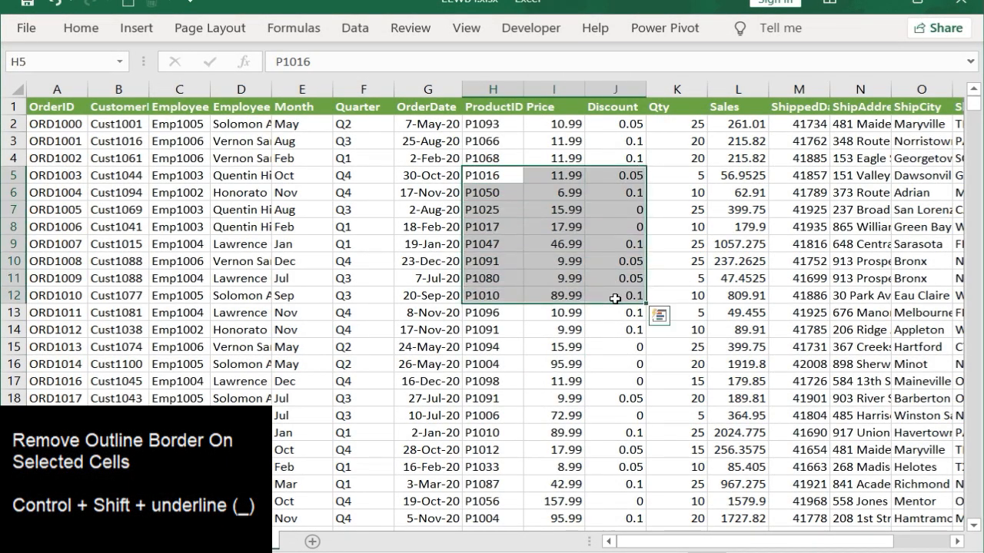
pyautogui.hotkey('ctrl', 'shift', '_')
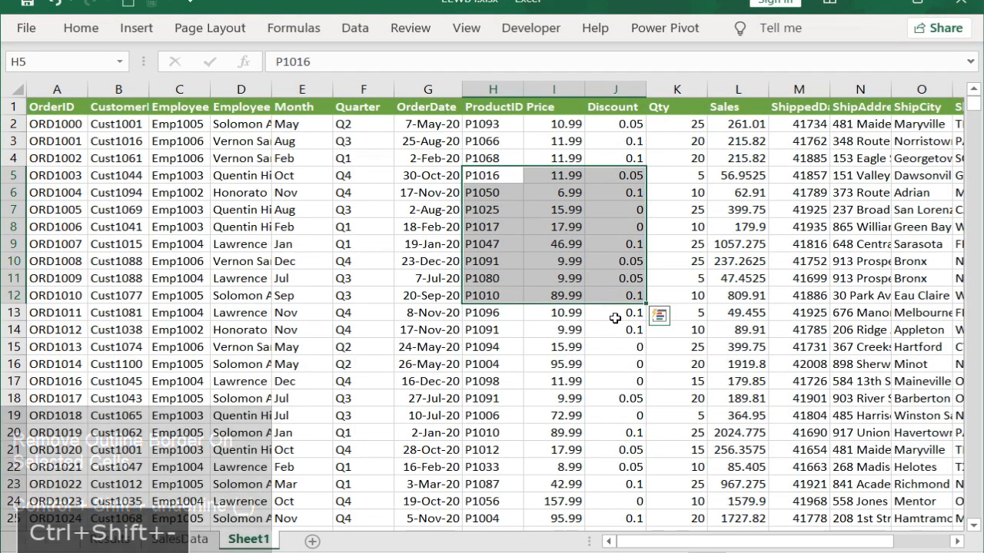
pyautogui.click(603, 345)
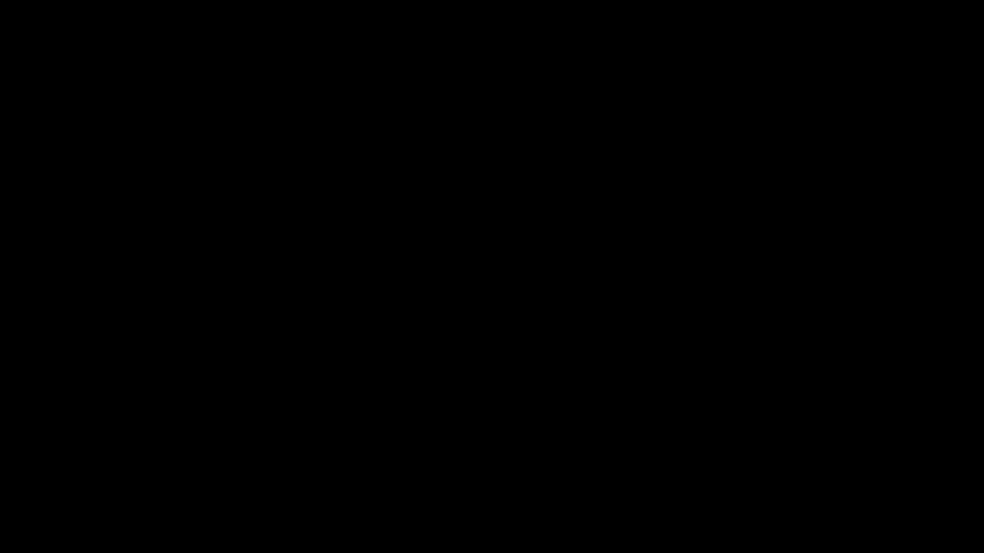
# Toggle the display of the outline symbols for rows 4 to 12
pyautogui.hotkey('ctrl', '8')
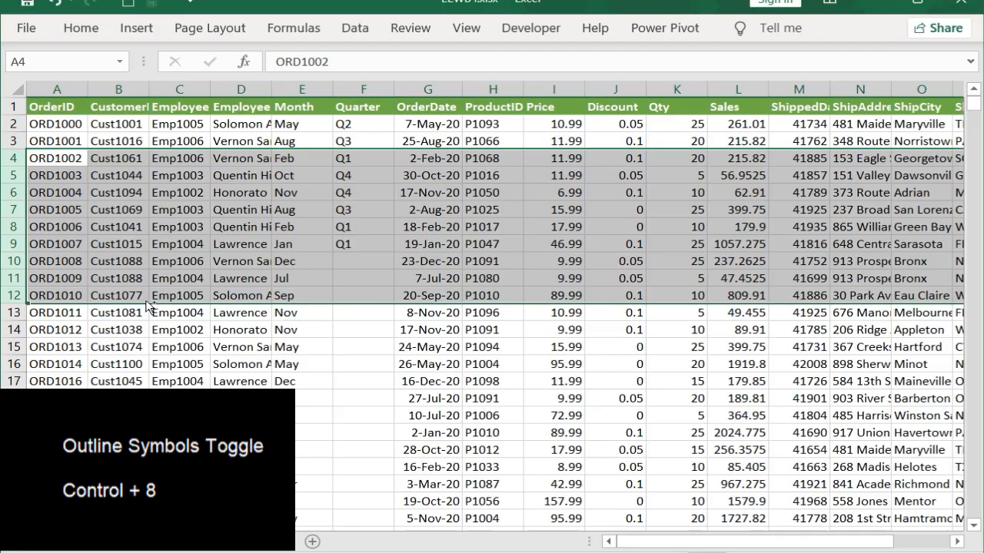
pyautogui.hotkey('ctrl', '8')
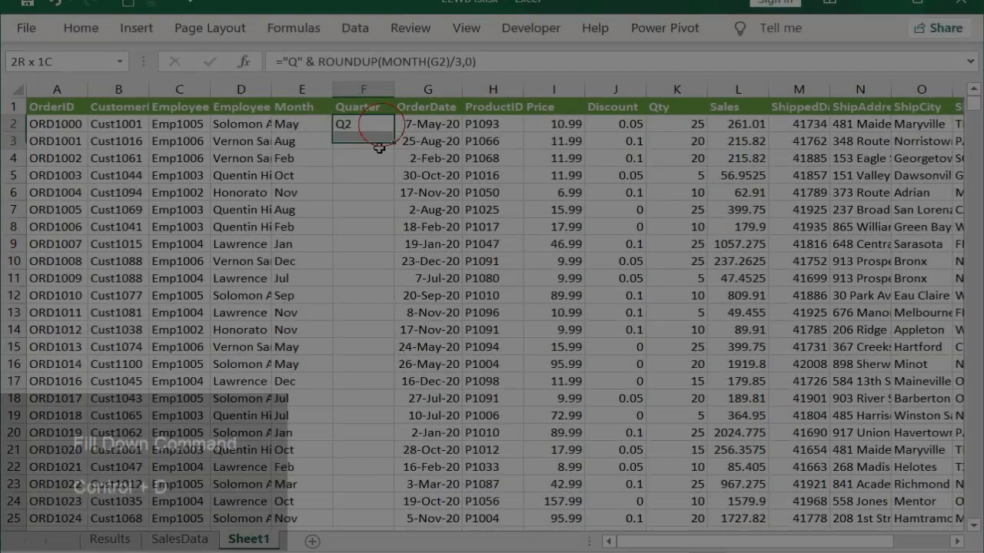
# Fill the Quarter formula from F2 down through F9
pyautogui.moveTo(377, 146); pyautogui.dragTo(372, 244)
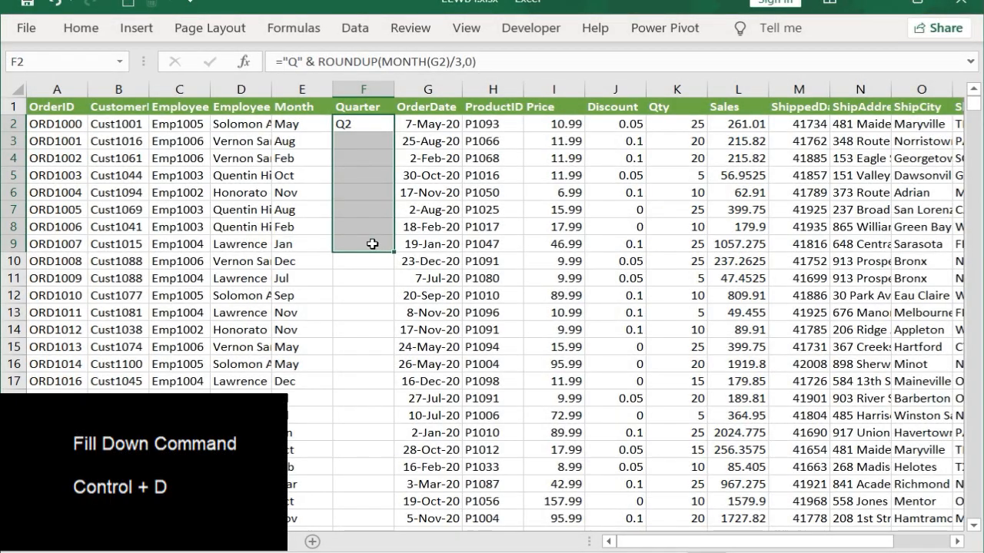
pyautogui.hotkey('ctrl', 'd')
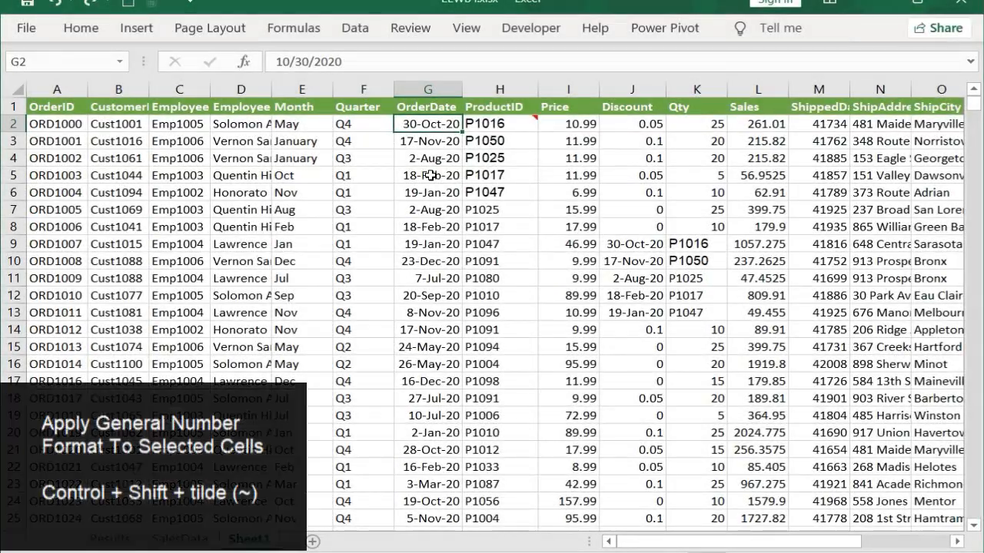
# Apply the General number format to OrderDate cell G2 and the Currency format to Price cell I2
pyautogui.hotkey('ctrl', 'shift', '`')
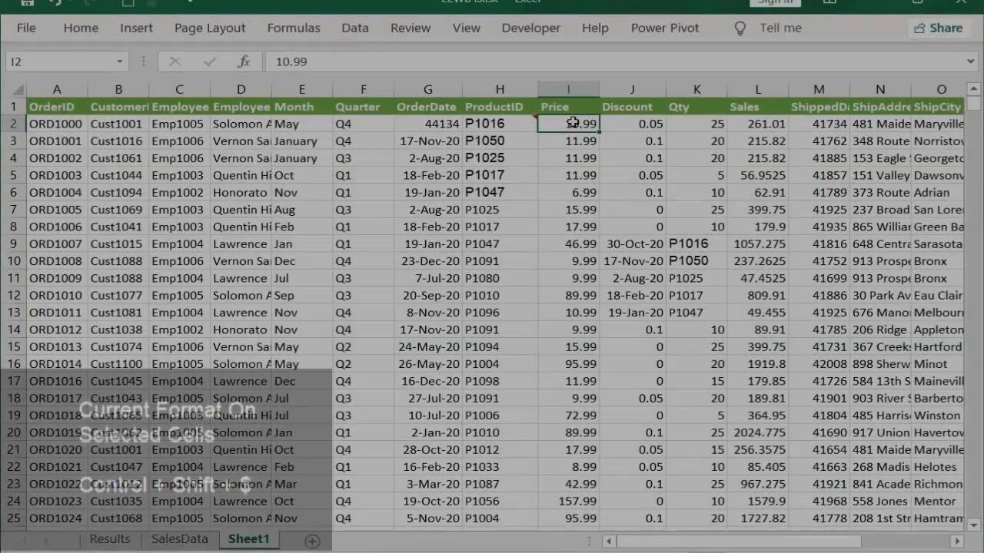
pyautogui.hotkey('ctrl', 'shift', '$')
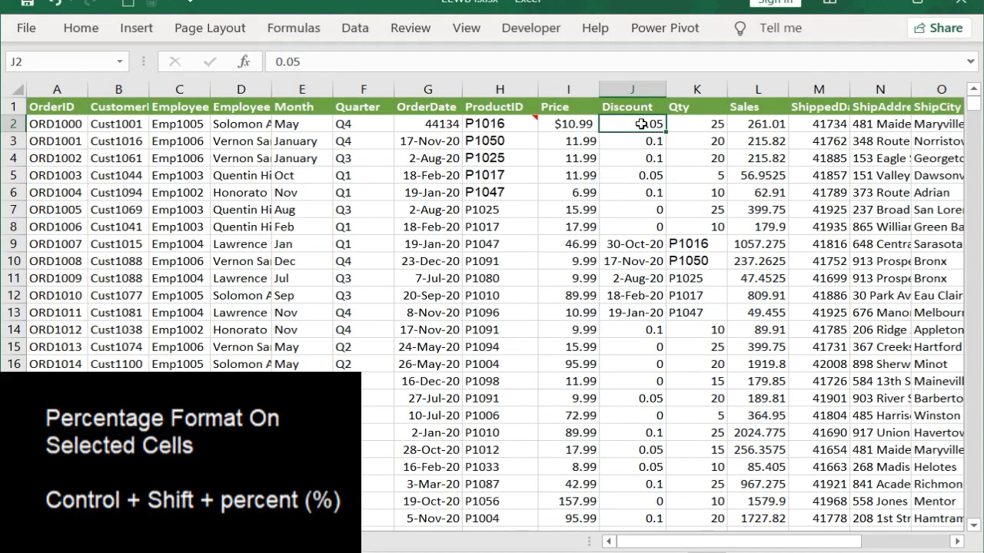
# Apply the Percentage format to Discount cell J2 and the Scientific format to Qty cell K2
pyautogui.hotkey('ctrl', 'shift', '%')
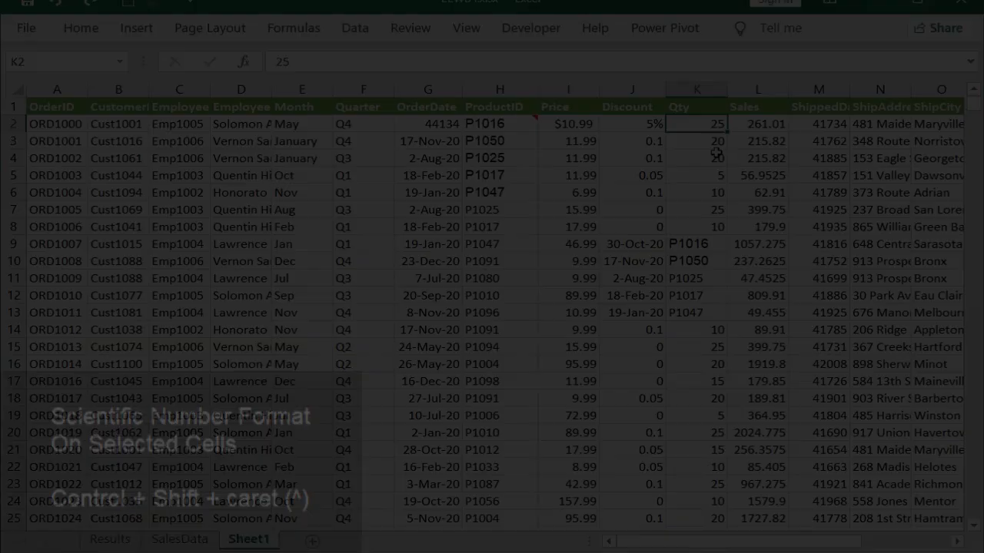
pyautogui.hotkey('ctrl', 'shift', '^')
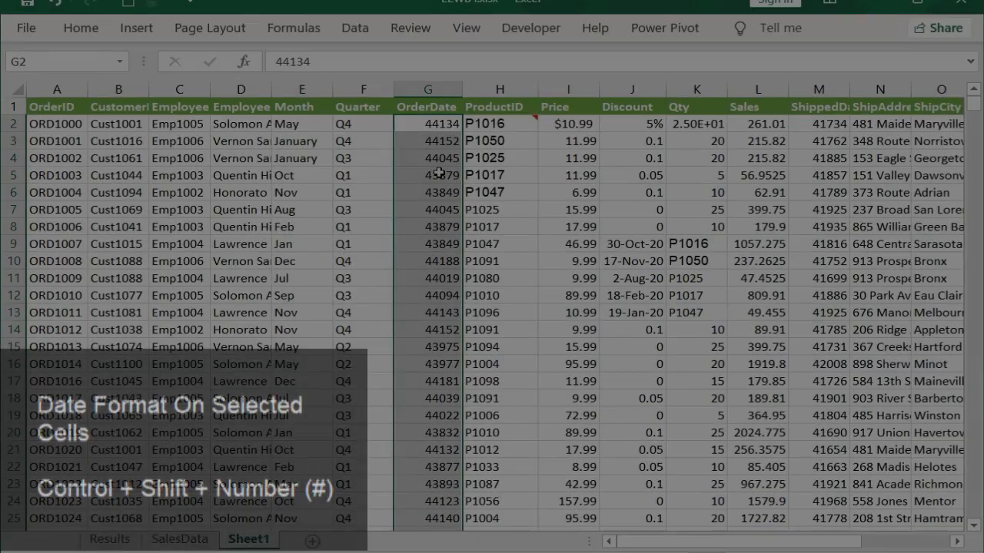
# Apply the Date format to the OrderDate column, followed by the Number format with two decimals and a thousands comma
pyautogui.hotkey('ctrl', 'shift', '#')
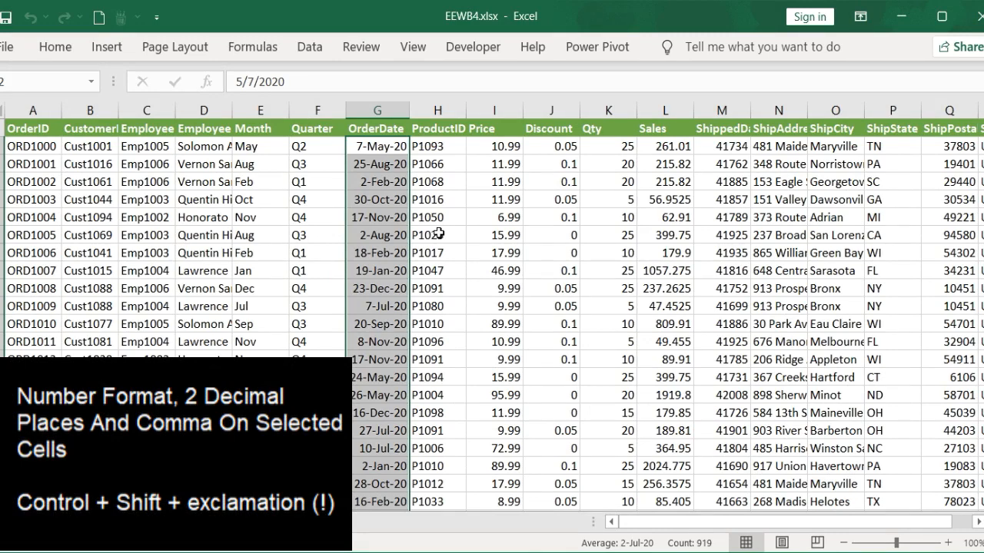
pyautogui.hotkey('ctrl', 'shift', '1')
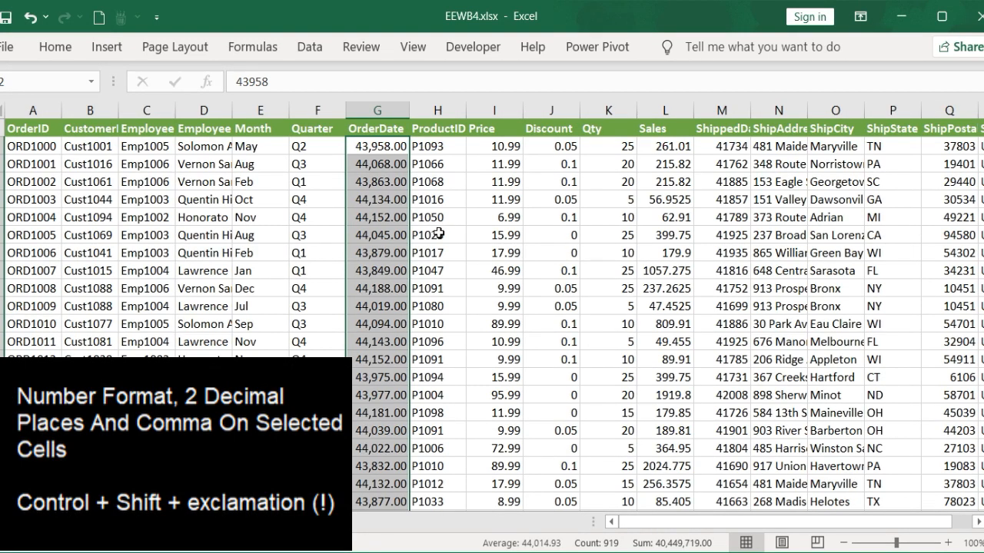